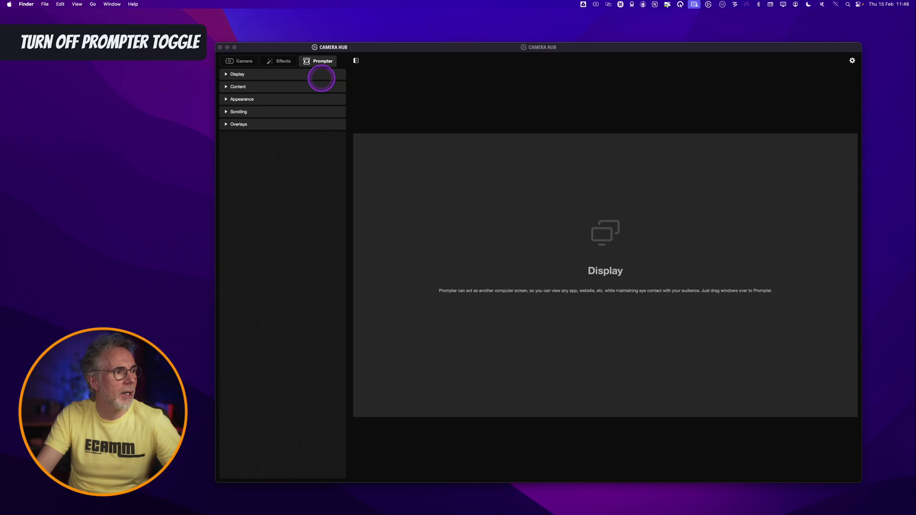
# In Camera Hub, expand the Prompter Display settings and set Content Type to Text
pyautogui.press('ctrl')
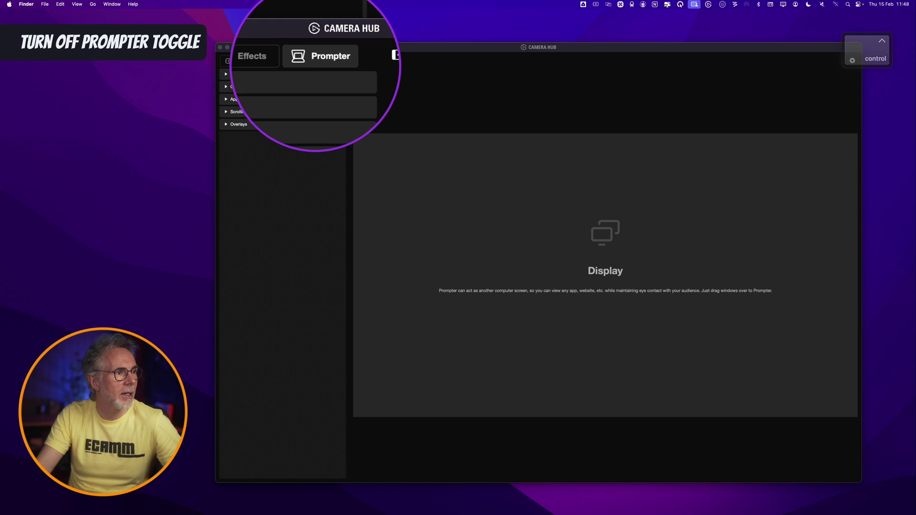
pyautogui.press('ctrl')
pyautogui.click(225, 75)
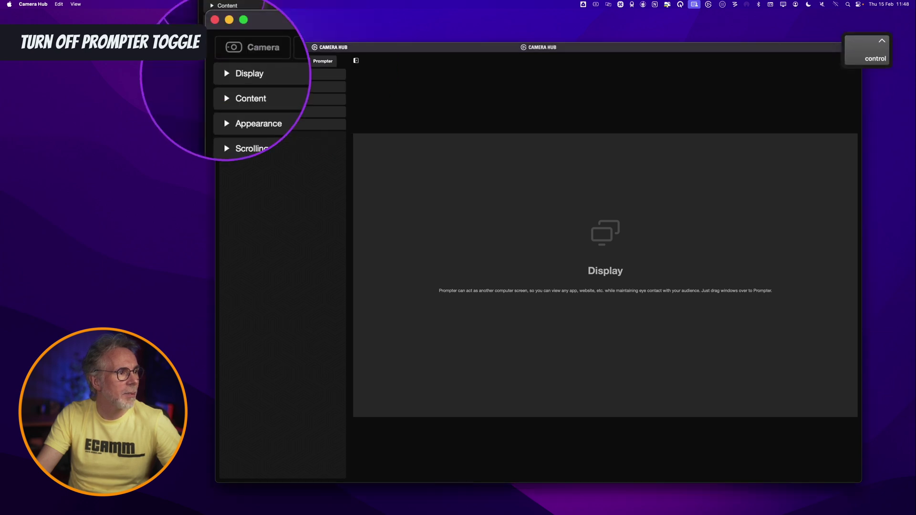
pyautogui.click(227, 77)
pyautogui.press('ctrl')
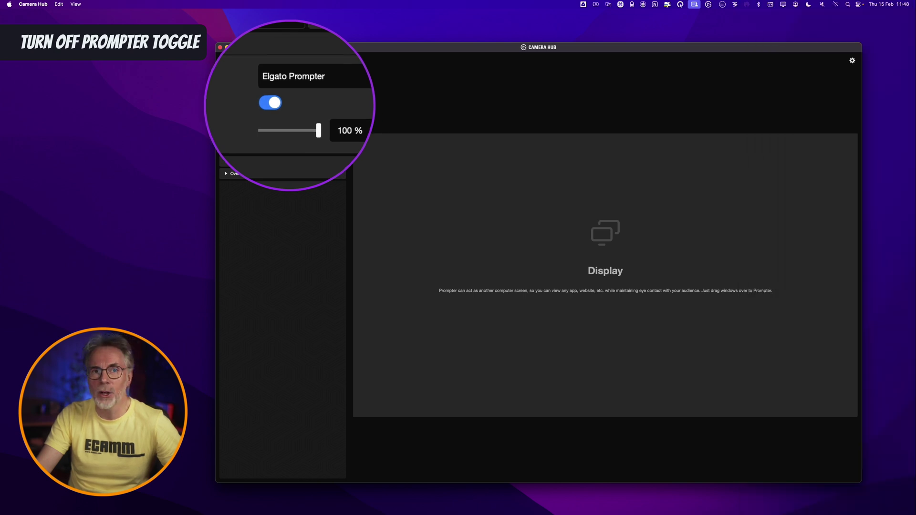
pyautogui.click(280, 104)
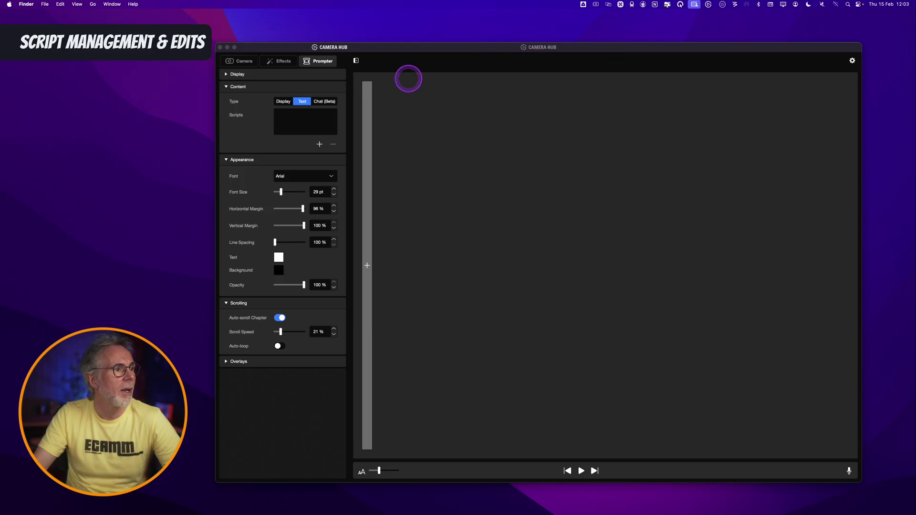
# Add a script named TEST1 and paste the six-paragraph prompter setup text into it
pyautogui.press('ctrl')
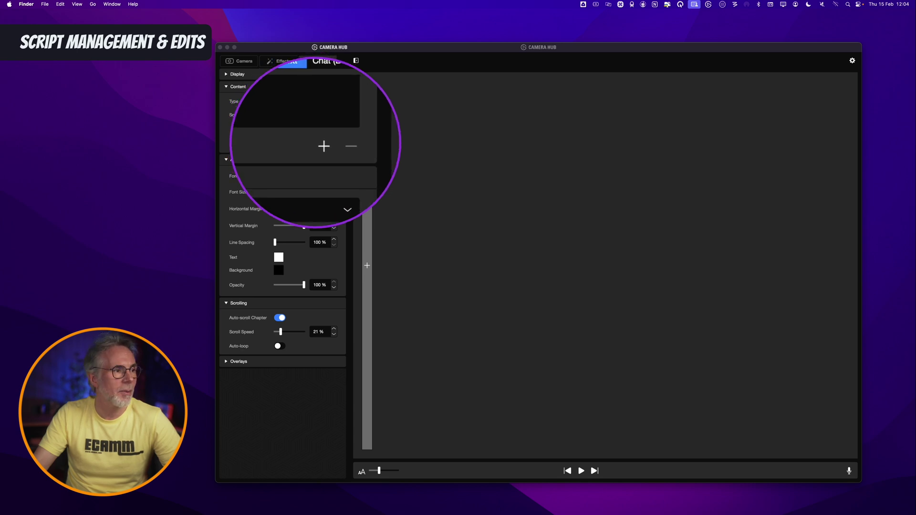
pyautogui.click(319, 144)
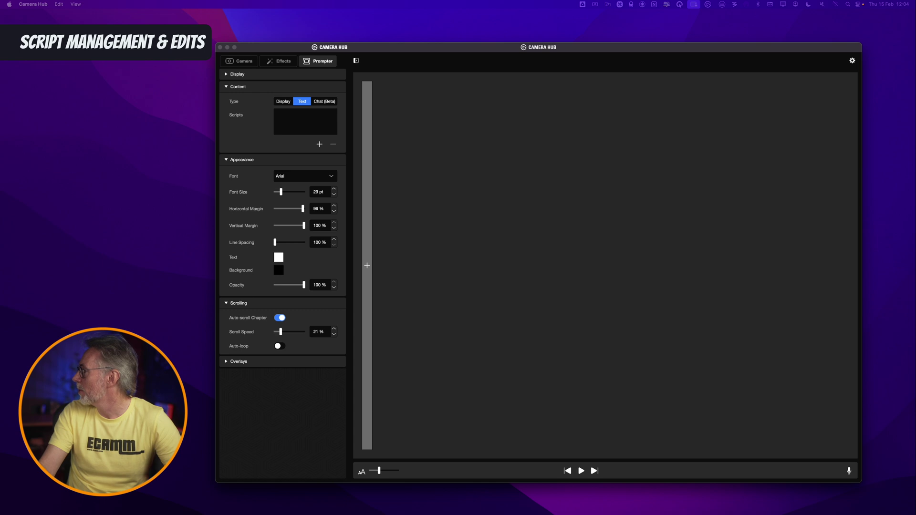
pyautogui.moveTo(756, 215); pyautogui.dragTo(633, 207)
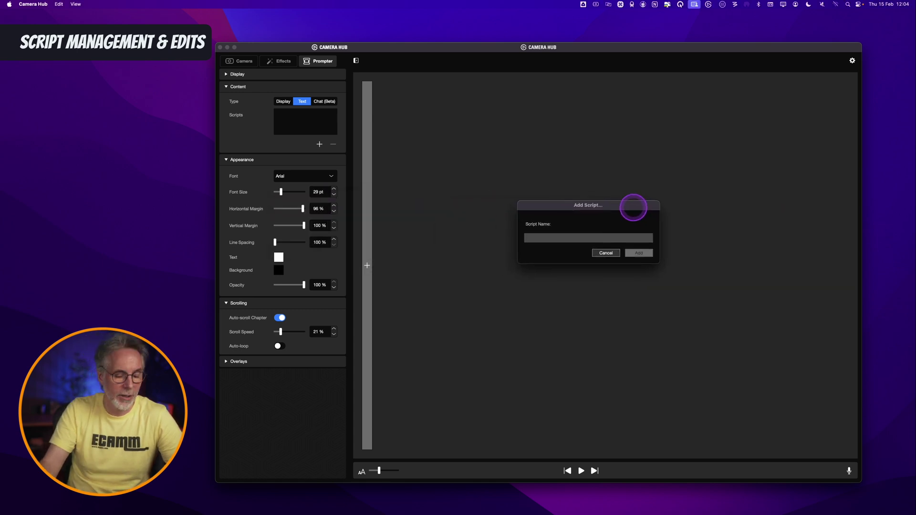
pyautogui.write('TES')
pyautogui.press('Return')
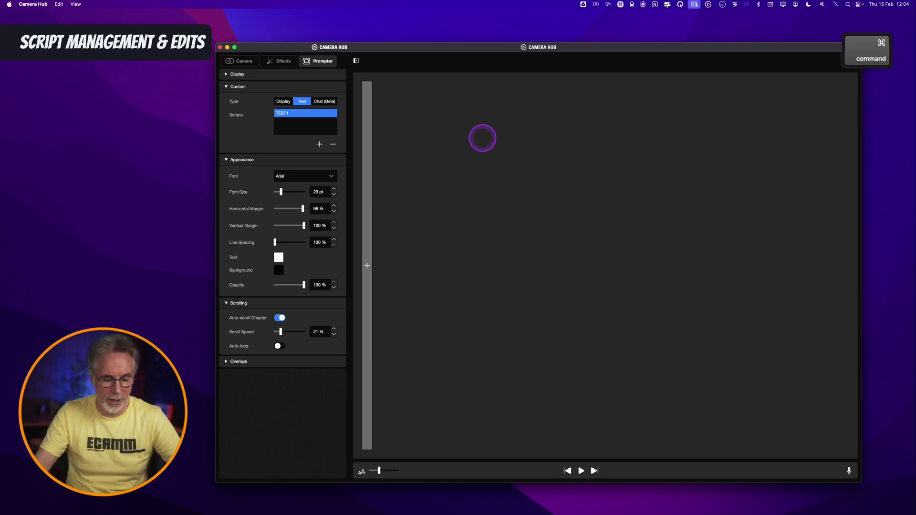
pyautogui.write("Okay let's get this thing connected to your system. A single USB cable is provided, and that's all you need to connect this. If you are using the Elgato Prompter with a MAC, there are a few hoops to jump through to ensure everything works. The prompter requires two software applications to run. The first is the Elgato Camera Hub; the second is DisplayLink Manager. Both need to have access rights enabled in your Mac's security settings, and by default, they may not always be configured correctly. This has caught a few people out. To check, go to System Settings->Privacy & Security->Screen & System Audio Recording. Ensure that the DisplayLink Manager and Elgato Camera Hub are enabled in that list. If not, add them manually using the + button")
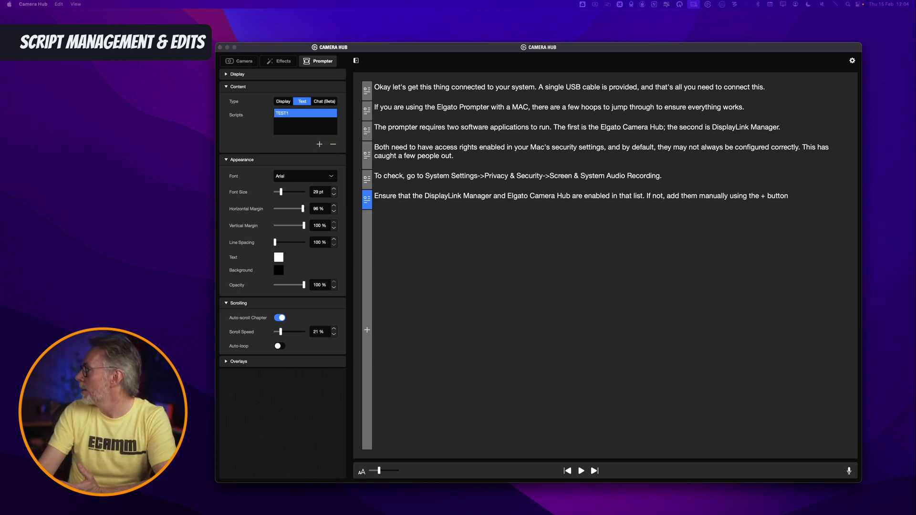
# Add a second script and begin naming it TEST2
pyautogui.click(852, 60)
pyautogui.click(863, 95)
pyautogui.moveTo(724, 136); pyautogui.dragTo(619, 213)
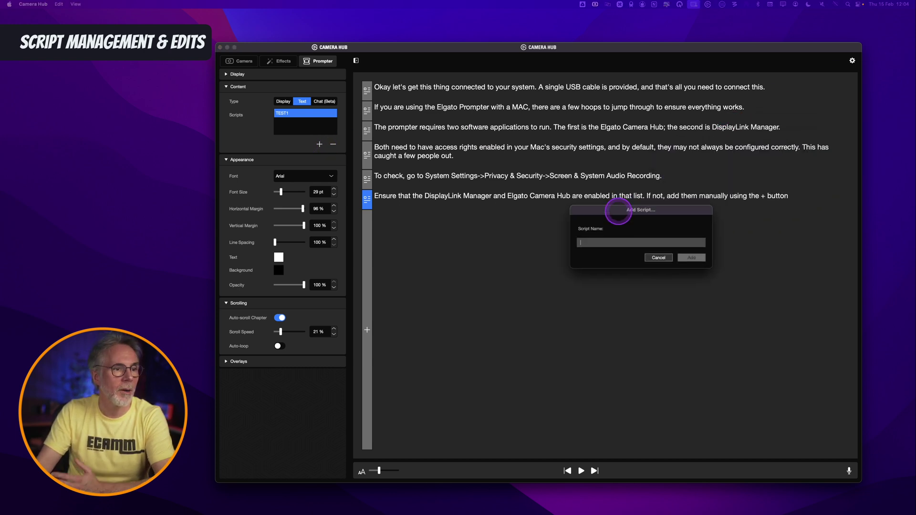
pyautogui.write('T')
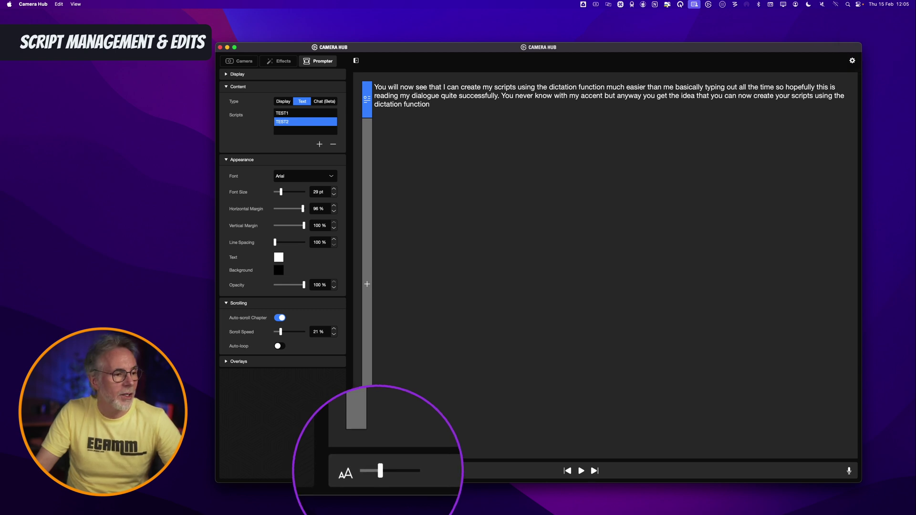
# Enlarge the TEST2 font size, briefly switching Type to Display and back to Text
pyautogui.moveTo(379, 471)
pyautogui.mouseDown()
pyautogui.moveTo(420, 472)
pyautogui.moveTo(378, 471)
pyautogui.moveTo(394, 472)
pyautogui.mouseUp()
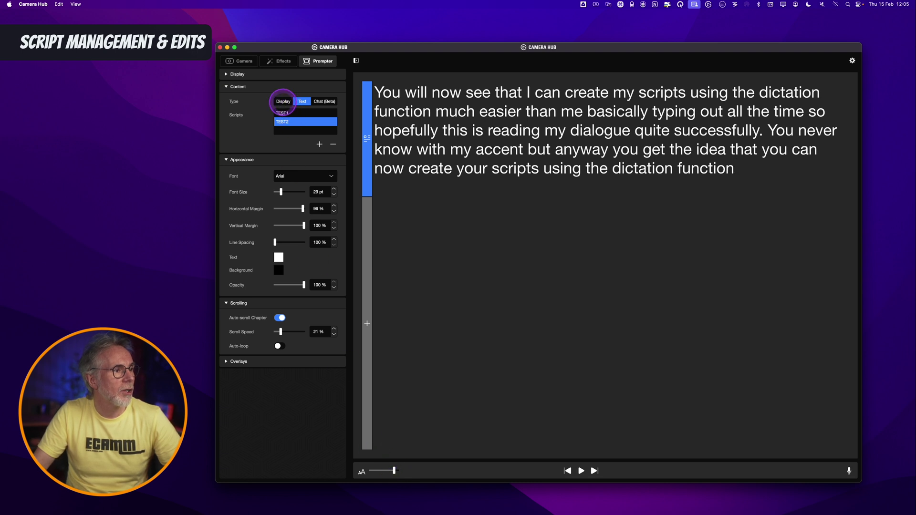
pyautogui.click(283, 101)
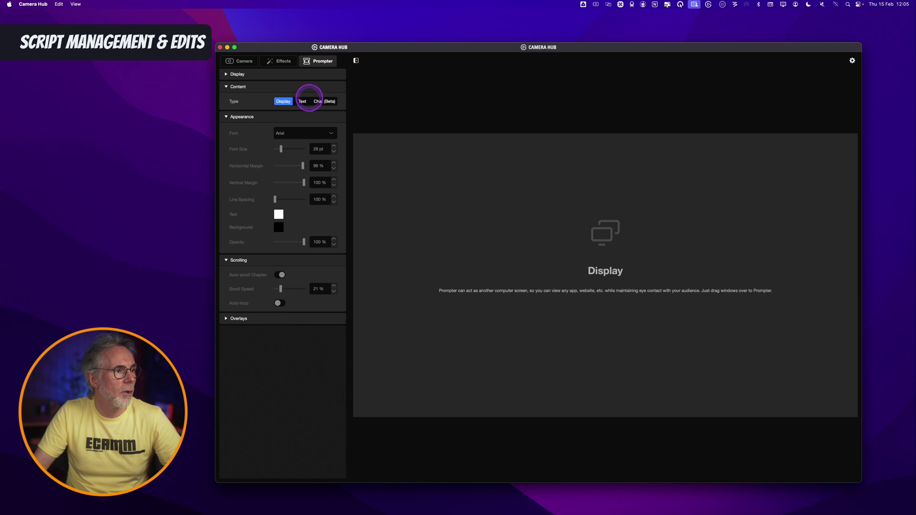
pyautogui.click(303, 101)
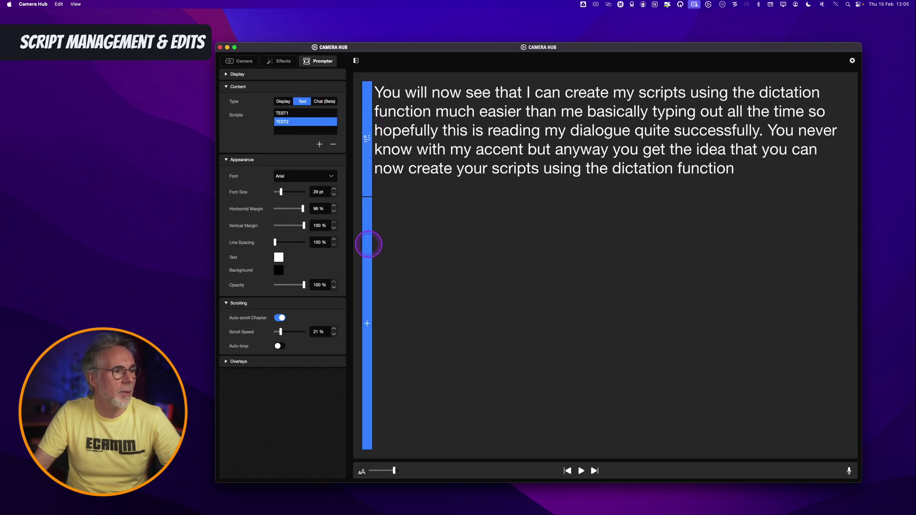
# Name a new chapter in TEST2 'TEST CHAPTER'
pyautogui.write('TEST')
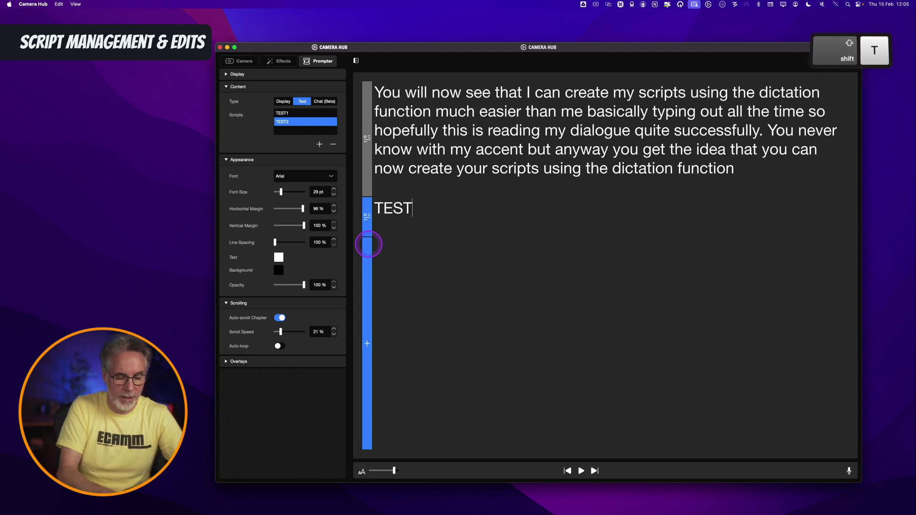
pyautogui.write(' CHAPTER')
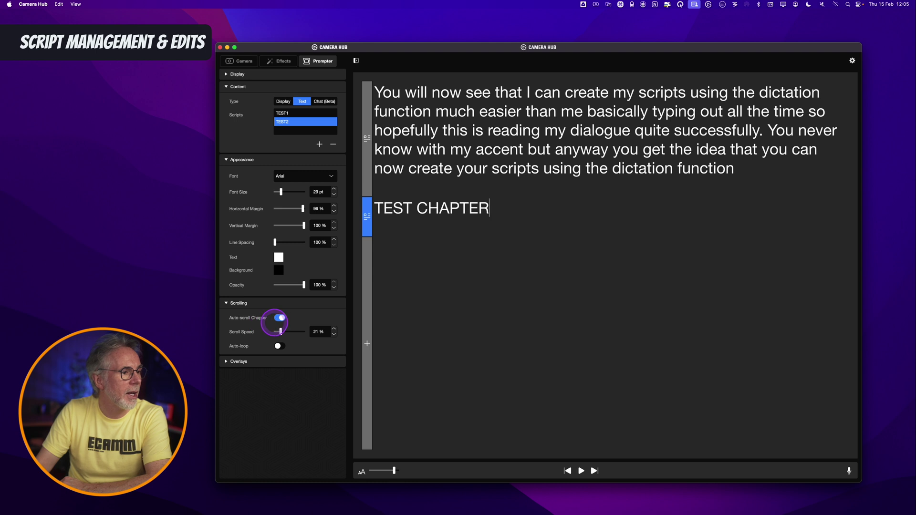
pyautogui.press('ctrl')
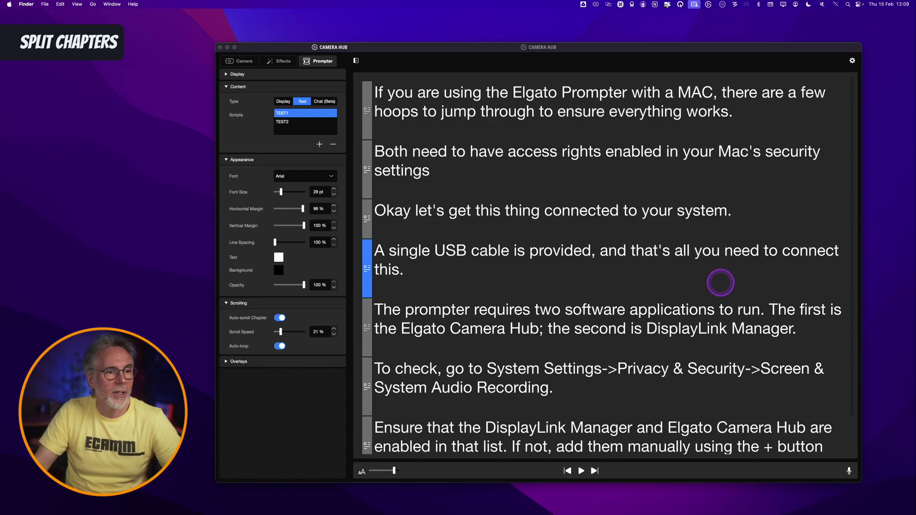
# Split the two-applications chapter at 'The first is' with Split Chapter
pyautogui.scroll(-2, 725, 283)
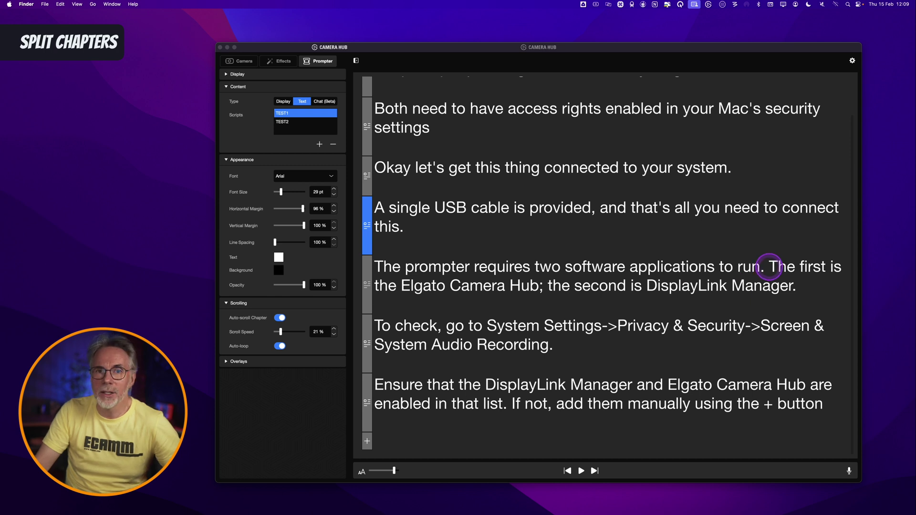
pyautogui.click(771, 266)
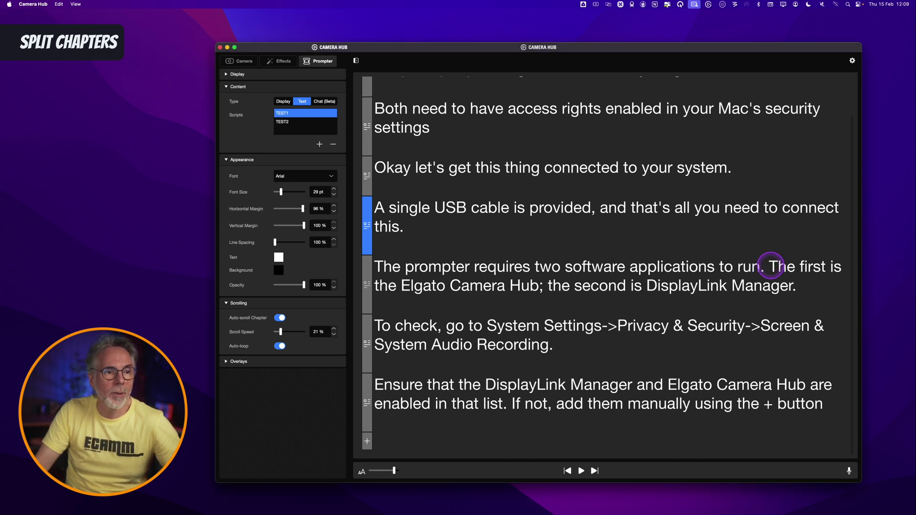
pyautogui.press('ctrl')
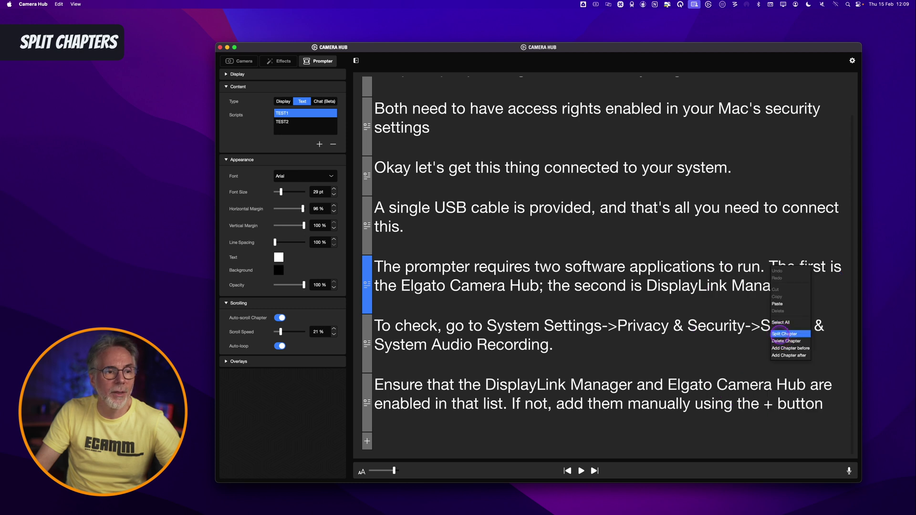
pyautogui.click(784, 334)
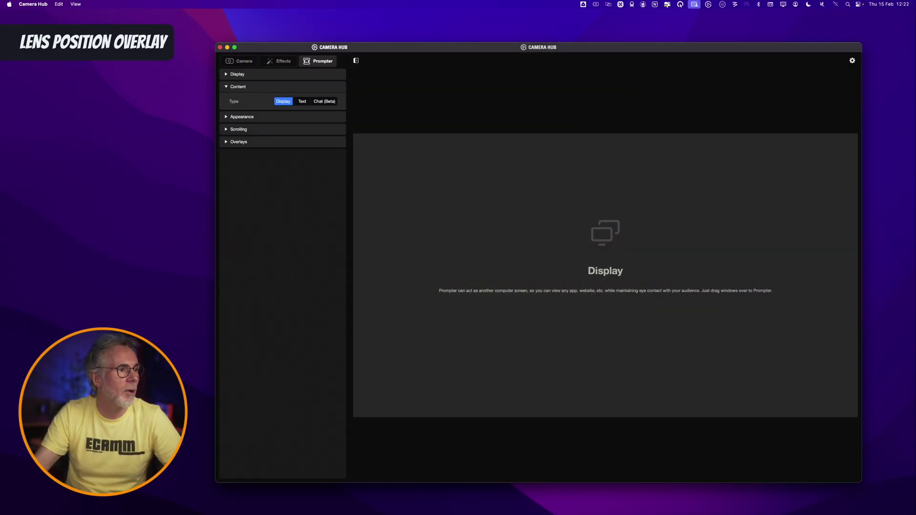
# Change the lens-position overlay pointer from Cross to Snap and open its Color swatch
pyautogui.press('ctrl')
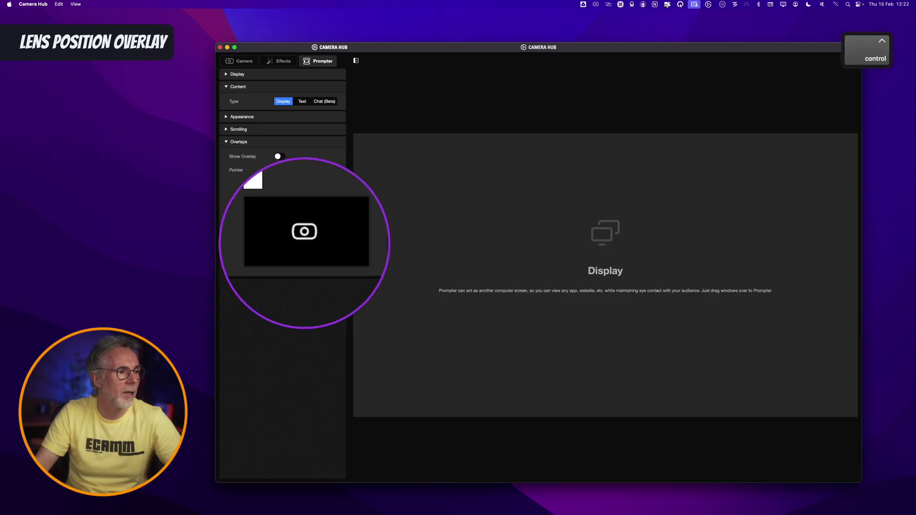
pyautogui.click(285, 177)
pyautogui.click(291, 186)
pyautogui.press('ctrl')
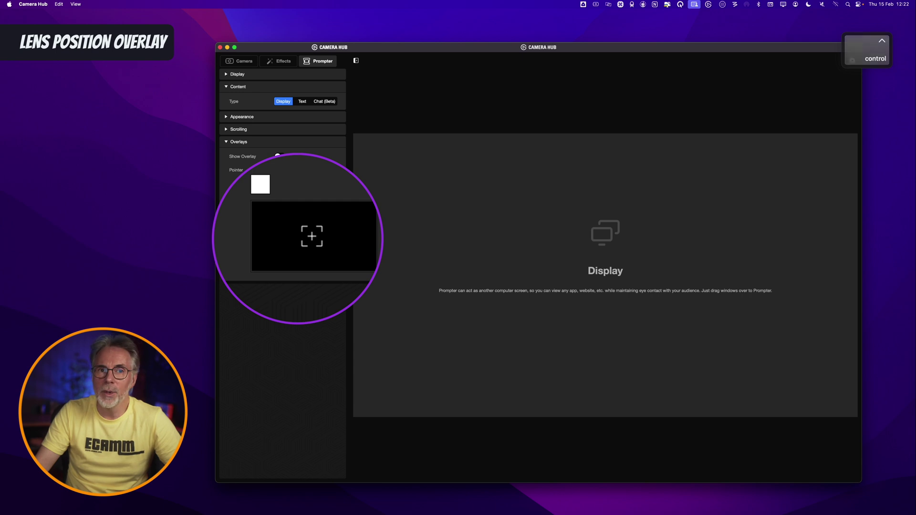
pyautogui.click(279, 212)
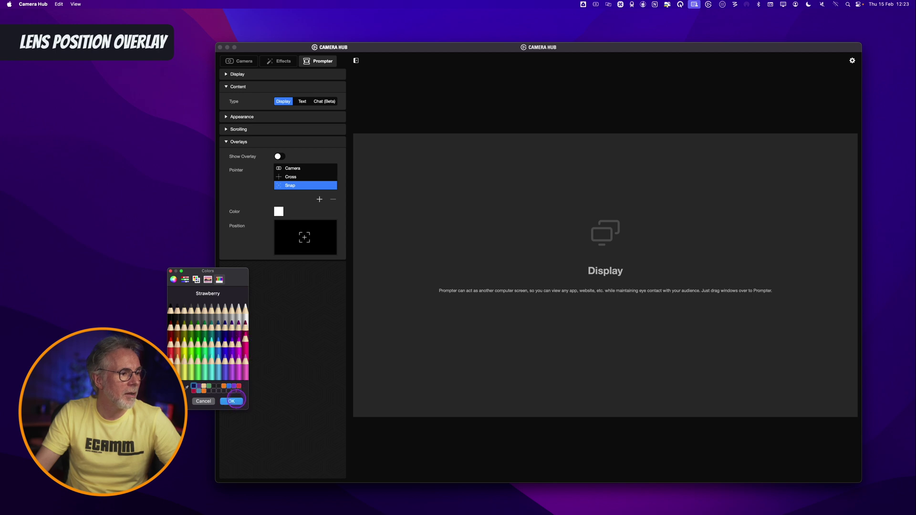
# Give the Snap pointer the Strawberry pink colour from the Colors panel
pyautogui.click(231, 401)
pyautogui.press('ctrl')
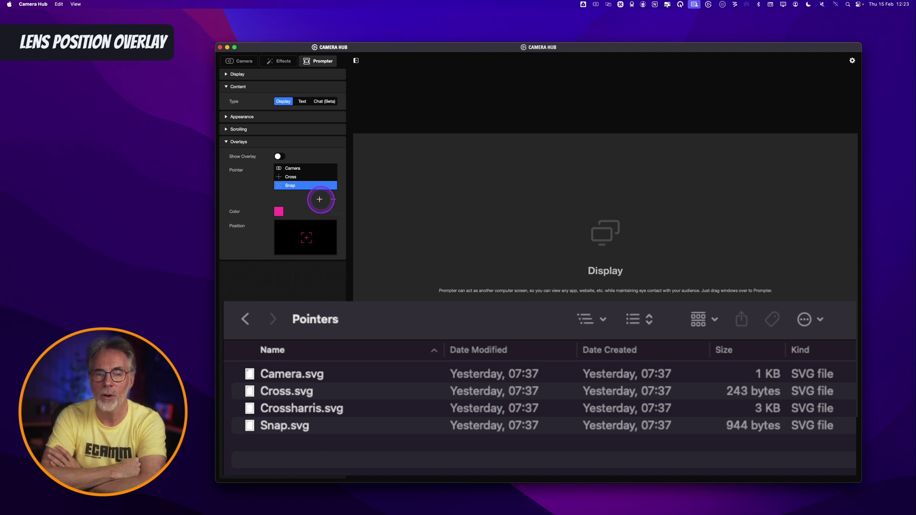
pyautogui.press('ctrl')
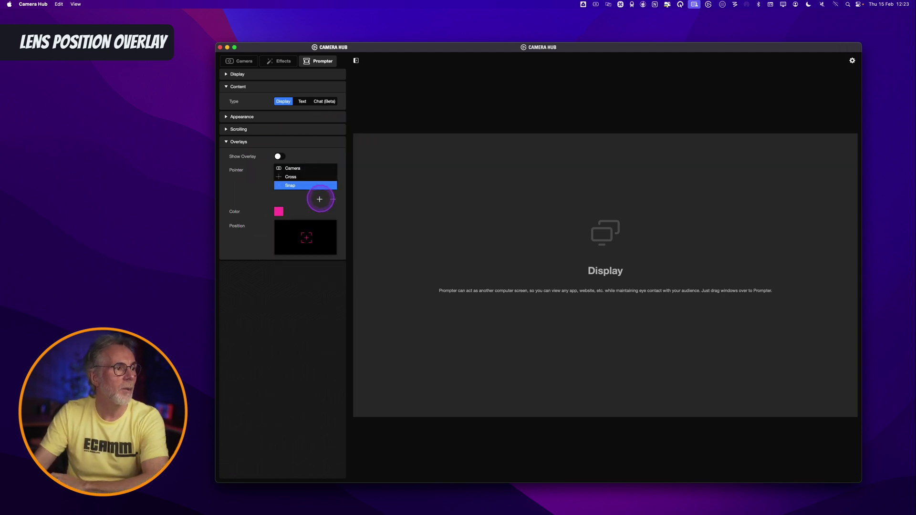